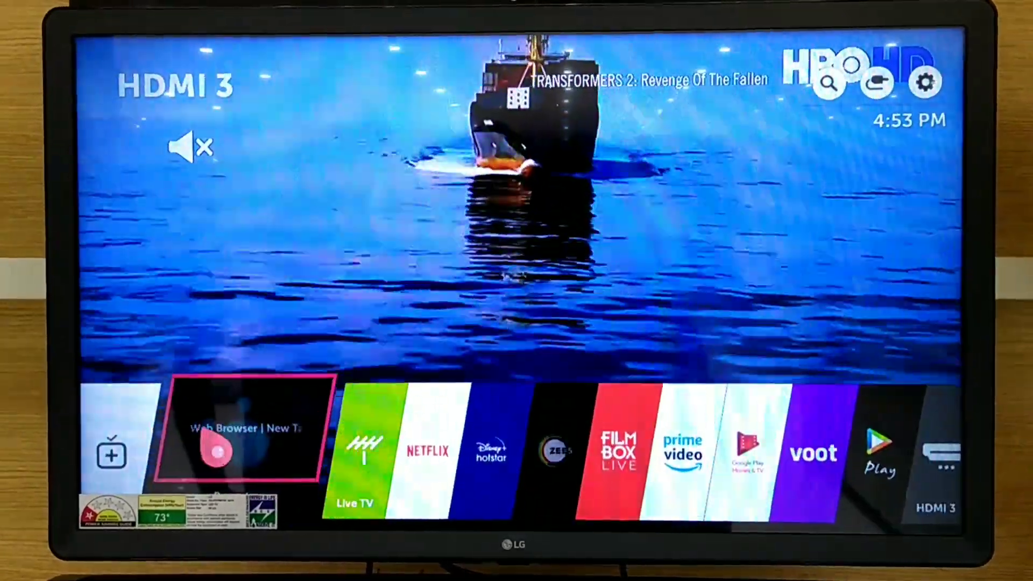
Launch the Web Browser tile from the webOS launcher
click(234, 448)
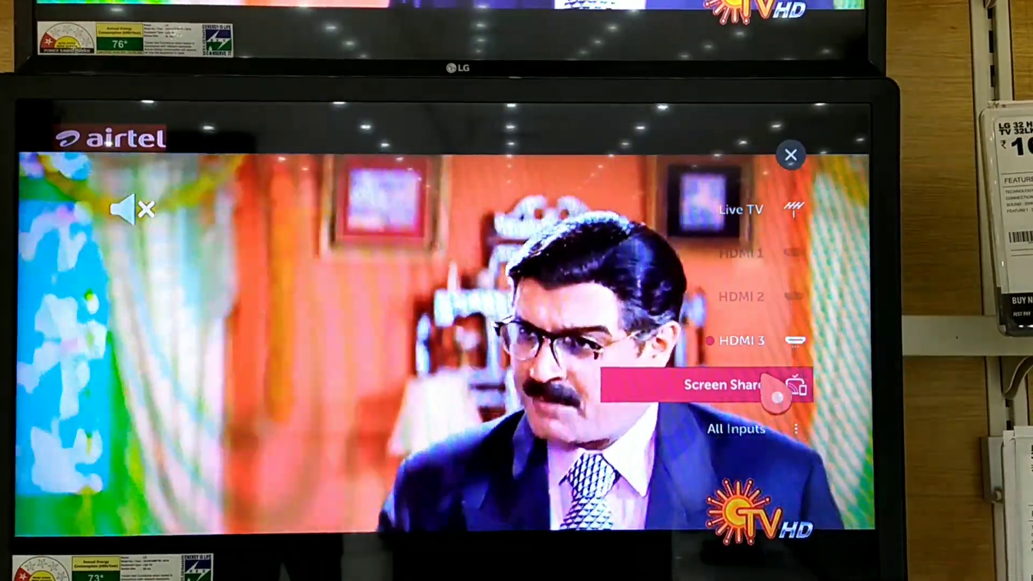
Pick Screen Share from the inputs panel to show the Screen Share splash screen
click(776, 397)
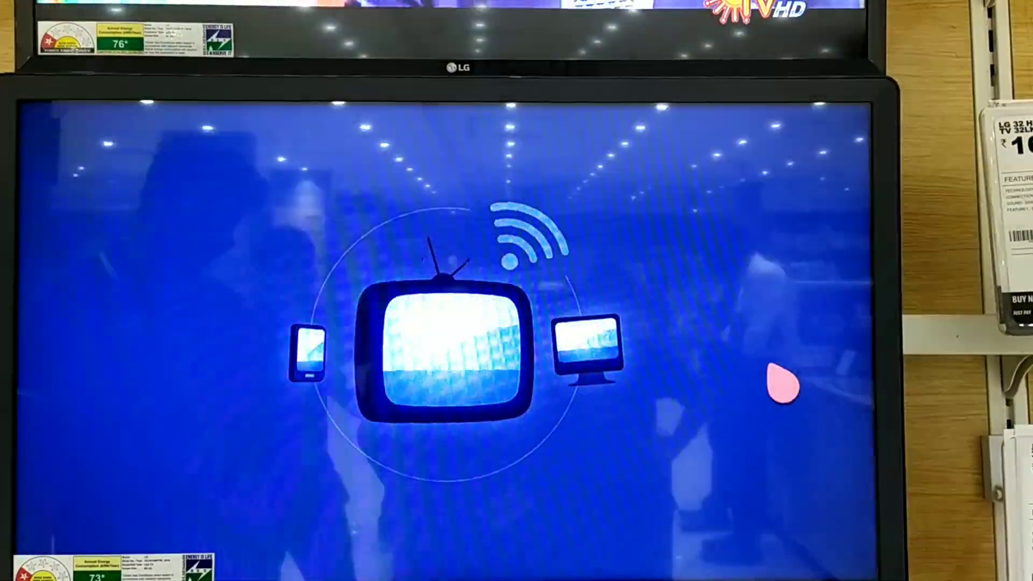